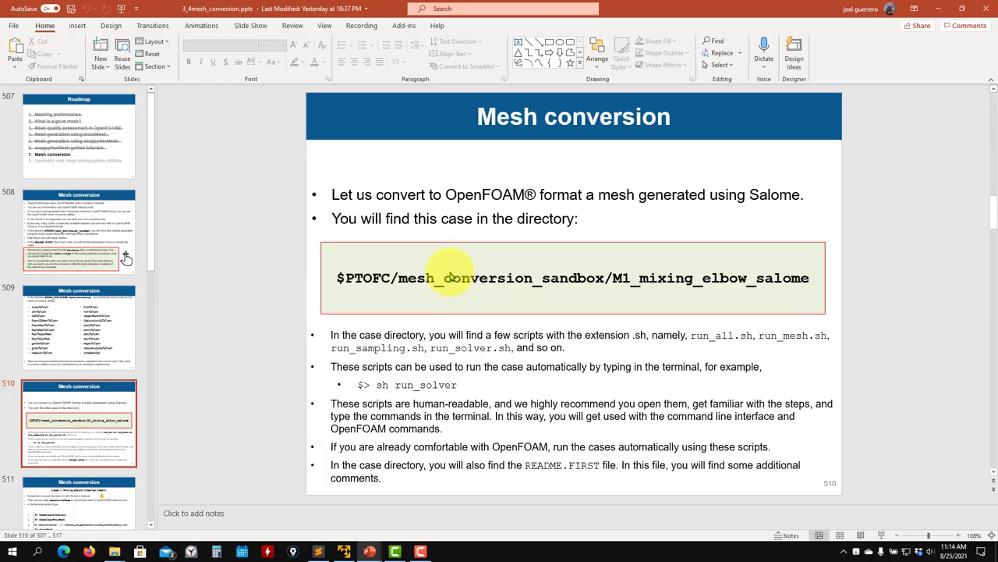
Bring the openSUSE virtual machine's Dolphin window showing the OF9 folder to the front.
click(345, 552)
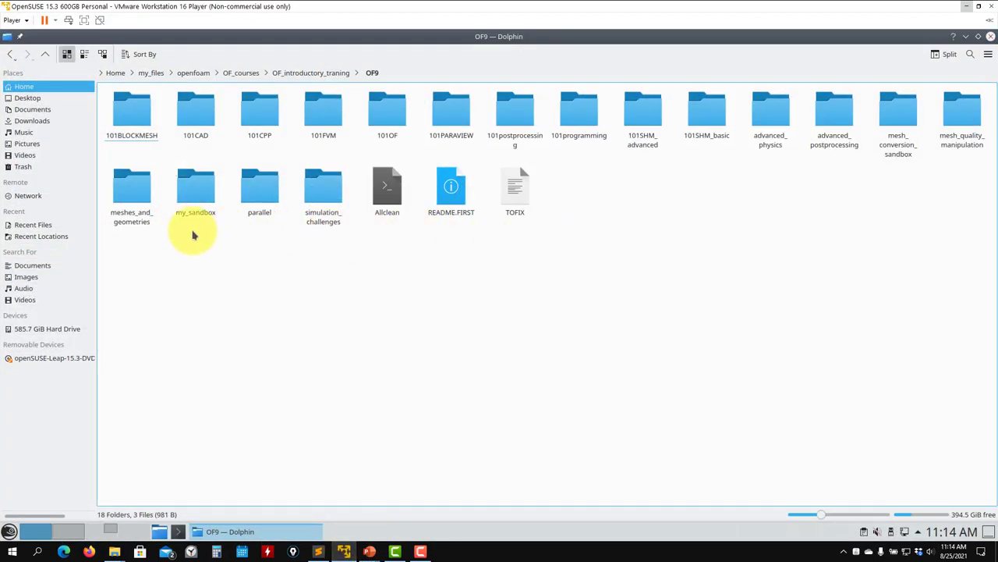
Open mesh_conversion_sandbox to reveal the M1 to M5 case folders and README.FIRST.
click(895, 155)
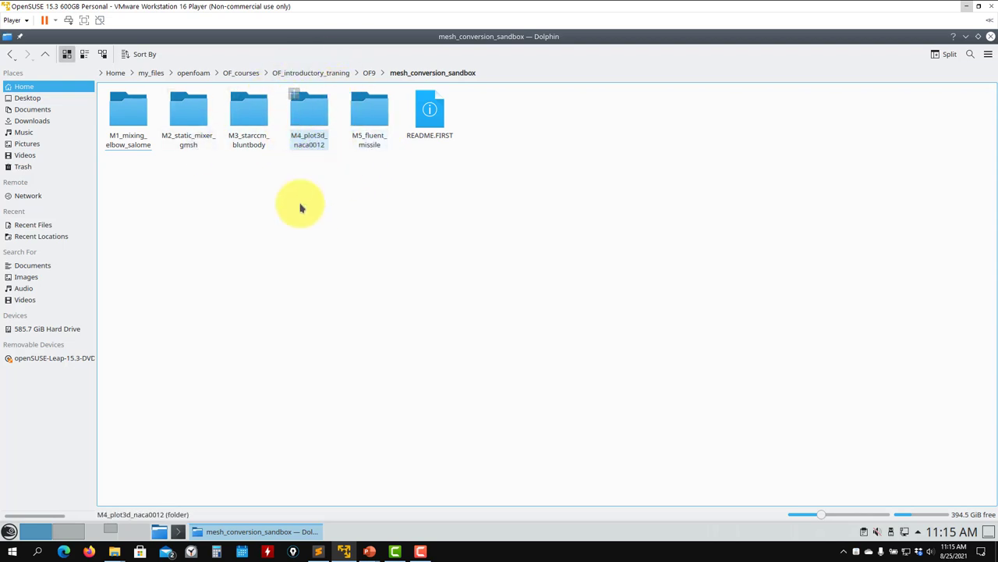
Open M1_mixing_elbow_salome's run_mesh.sh in the text editor and read its ideasUnvToFoam and checkMesh commands.
click(128, 118)
right_click(320, 233)
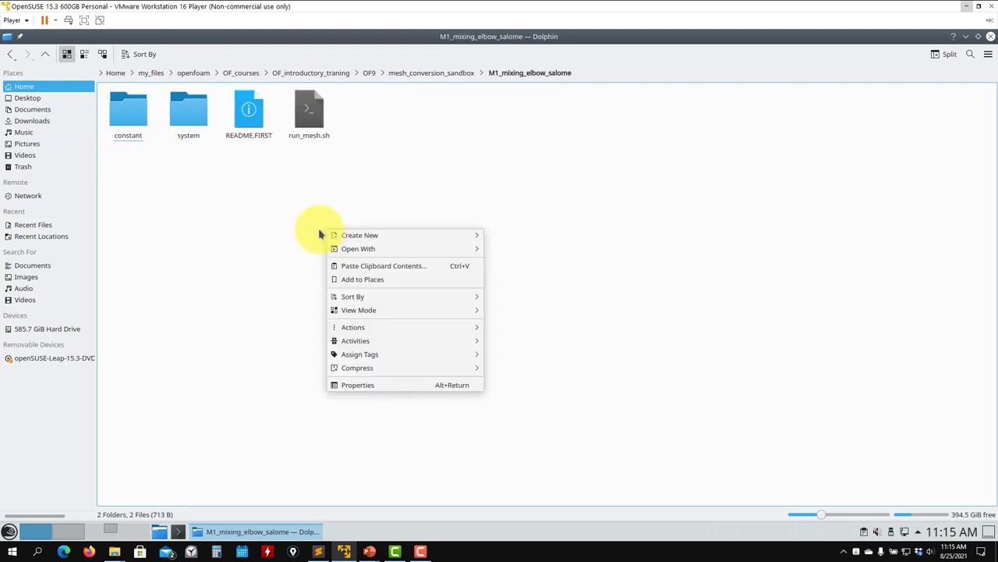
right_click(313, 125)
mouse_move(463, 132)
click(527, 175)
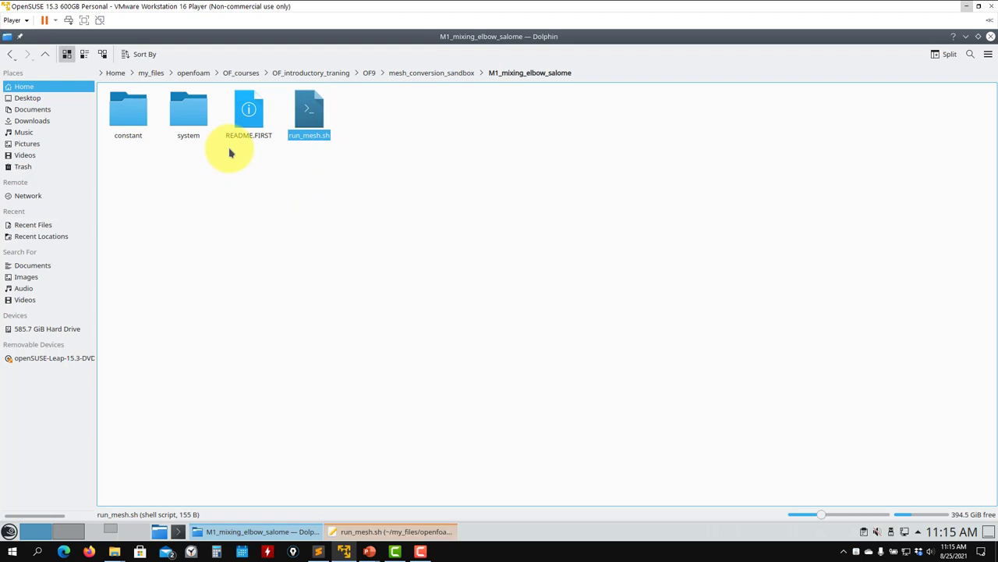
click(380, 531)
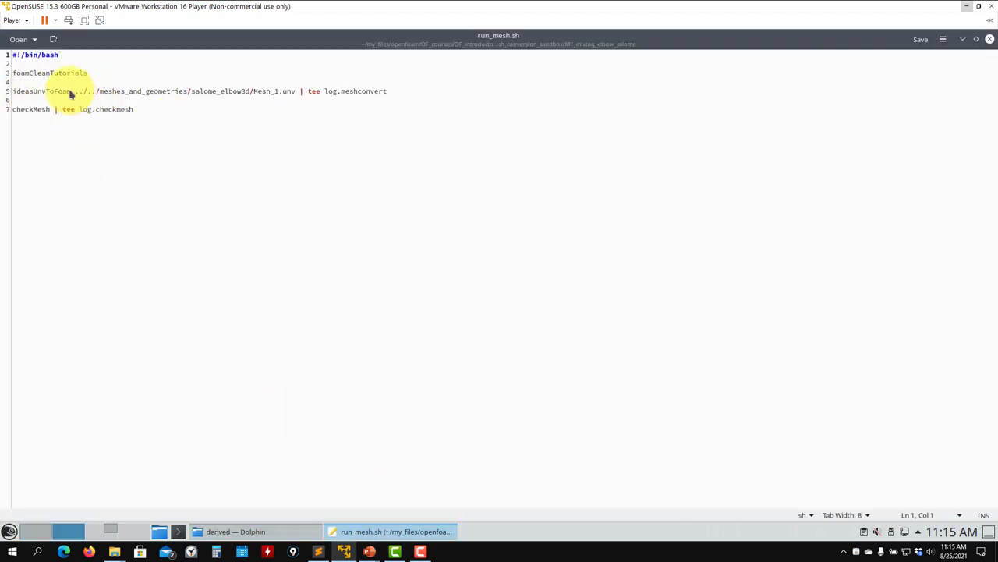
drag(75, 92, 394, 91)
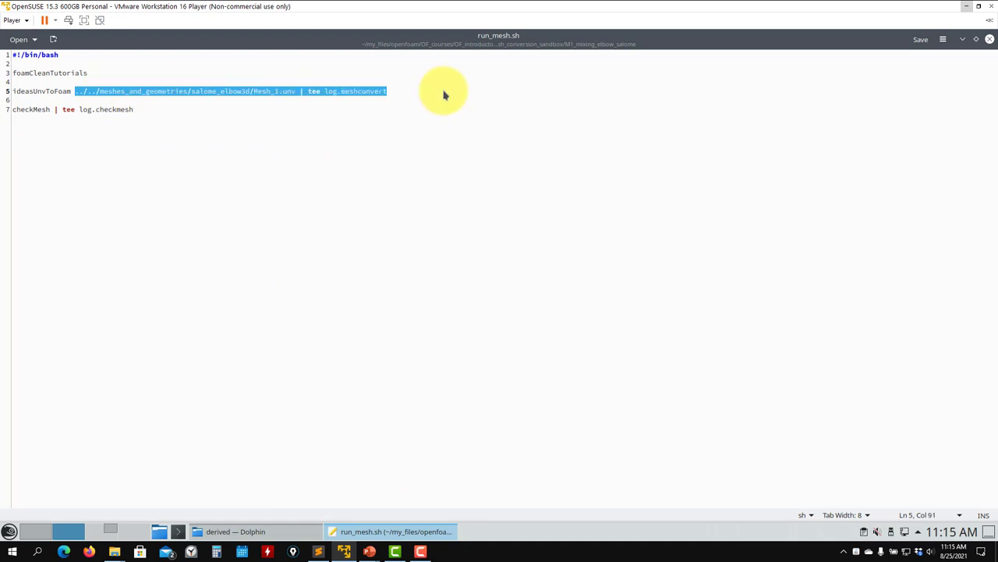
Return to the M1_mixing_elbow_salome folder on Desktop 1 and bring up its folder actions.
click(48, 535)
click(367, 255)
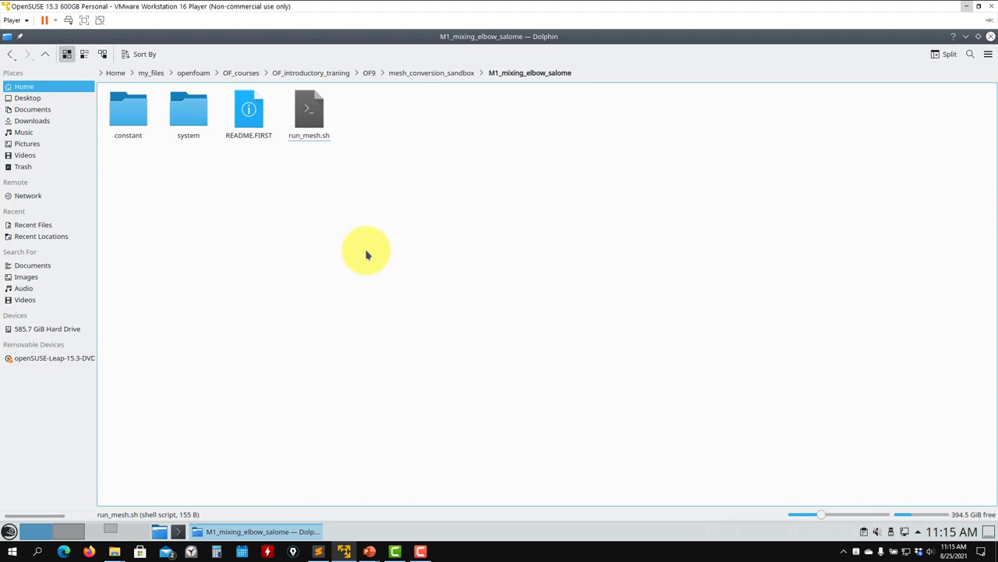
right_click(303, 234)
Open a terminal in the elbow case, load of9 and list the case files.
mouse_move(435, 337)
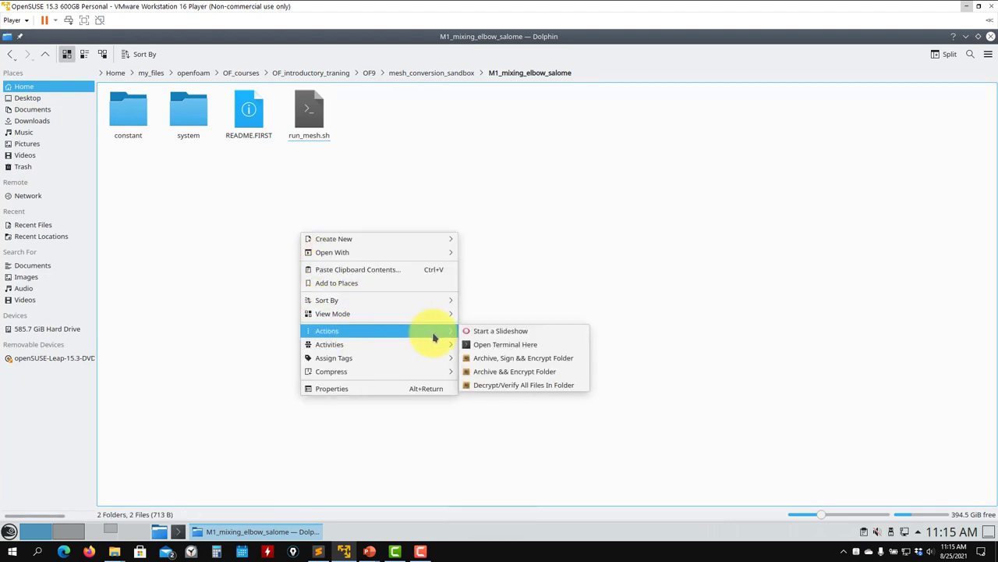
click(530, 342)
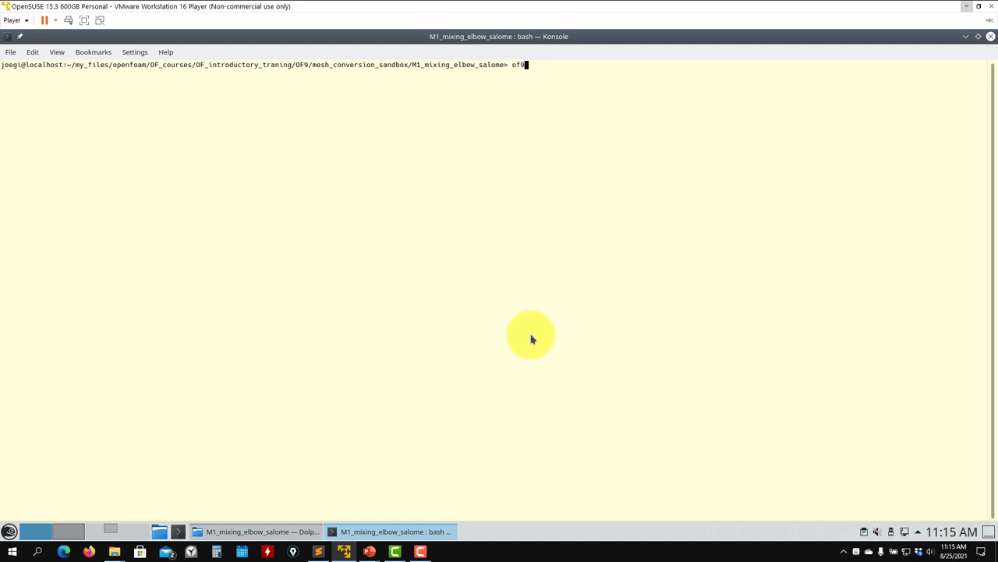
text(ls)
key(Return)
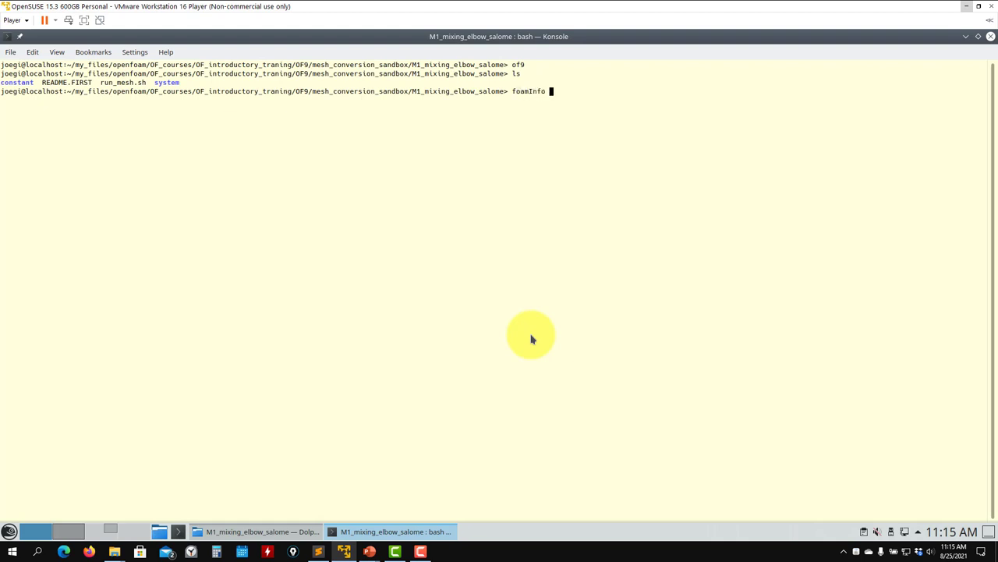
Show the foamInfo description of ideasUnvToFoam and paste its ideasUnvToFoam.C source path at the prompt.
key(BackSpace)
key(BackSpace)
key(BackSpace)
key(BackSpace)
key(BackSpace)
key(BackSpace)
key(BackSpace)
key(BackSpace)
text(ideas)
key(Tab)
text(foamInfo)
key(Return)
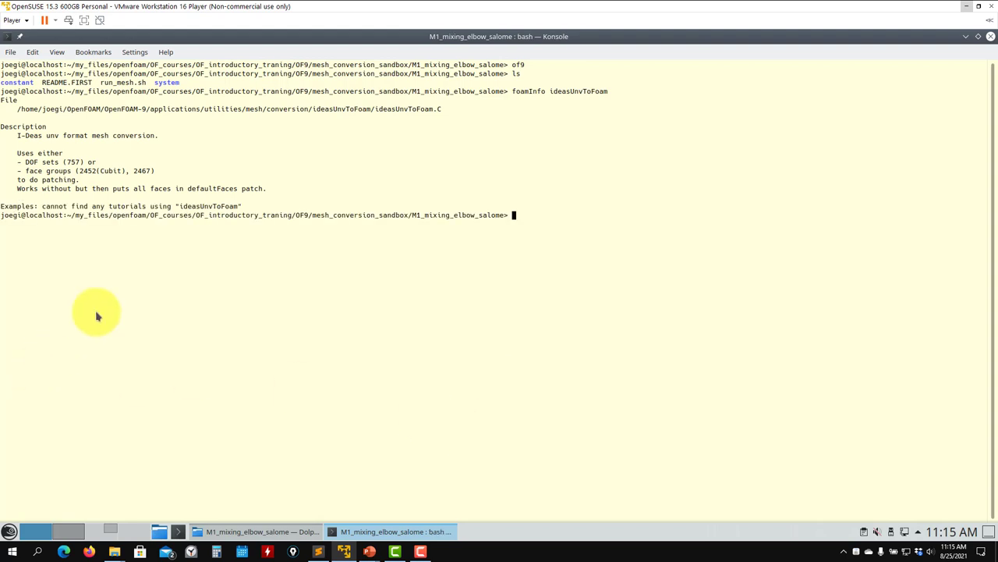
triple_click(406, 110)
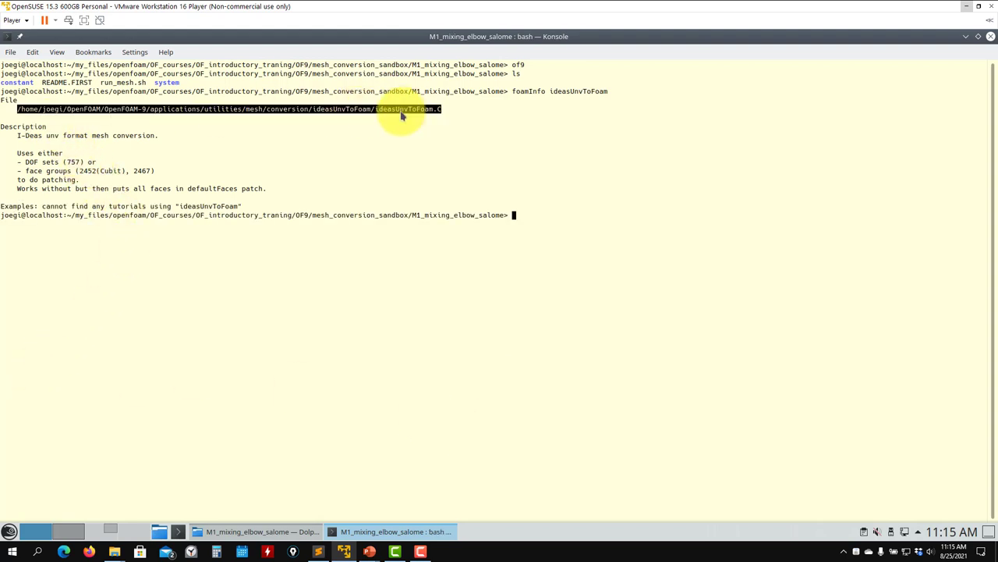
middle_click(813, 201)
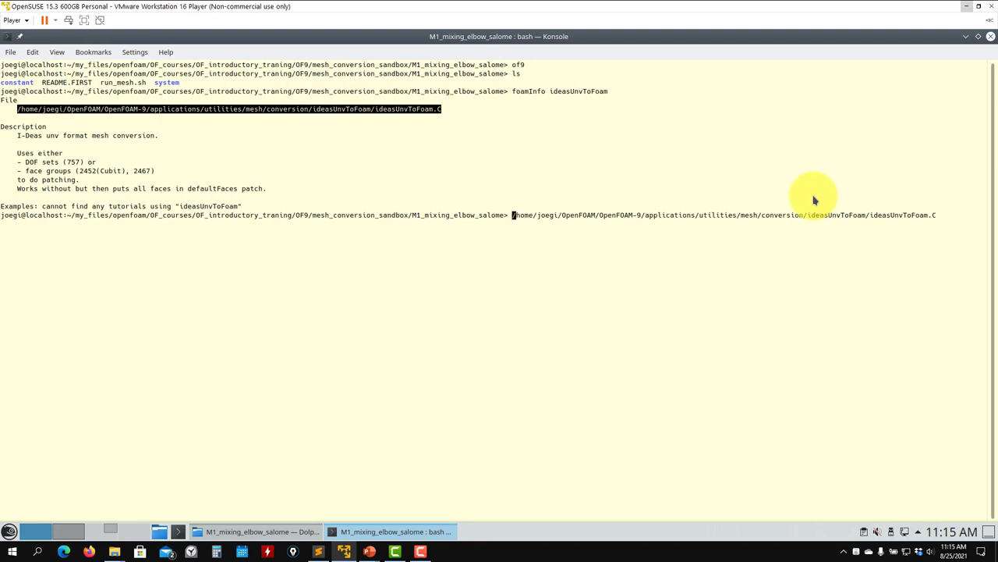
Open ideasUnvToFoam.C in gedit, scroll through its mesh-reading code, then close it.
text(gedit)
key(Return)
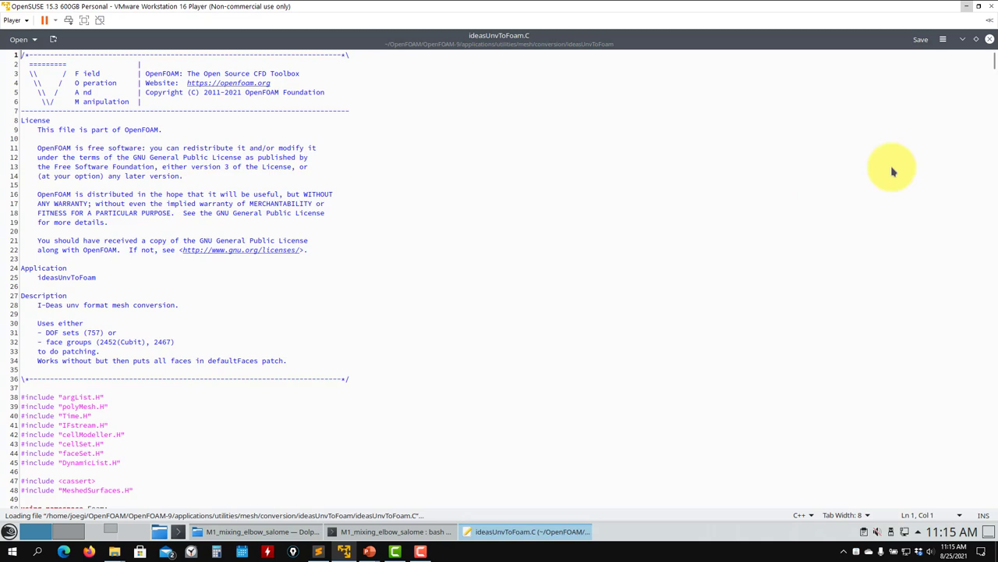
scroll(620, 300, down, 20)
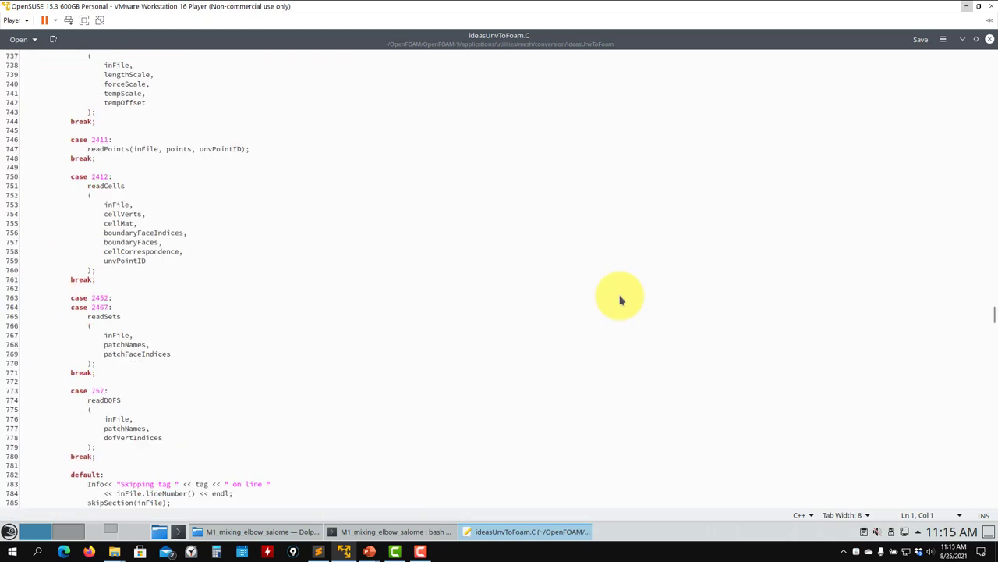
scroll(620, 299, down, 10)
click(989, 39)
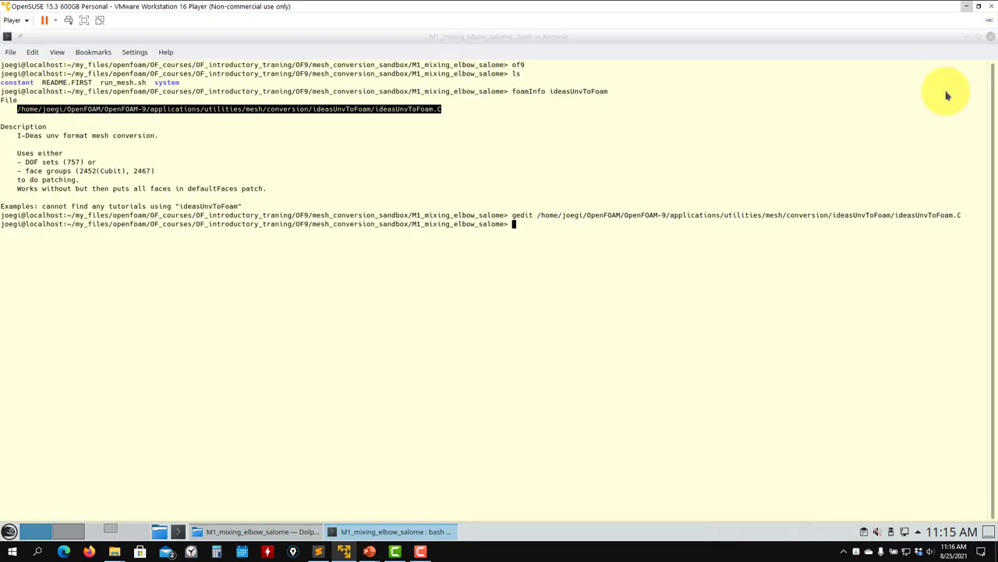
Run sh run_mesh.sh and review the 151064-cell mesh's four patches and the Mesh OK report.
click(442, 334)
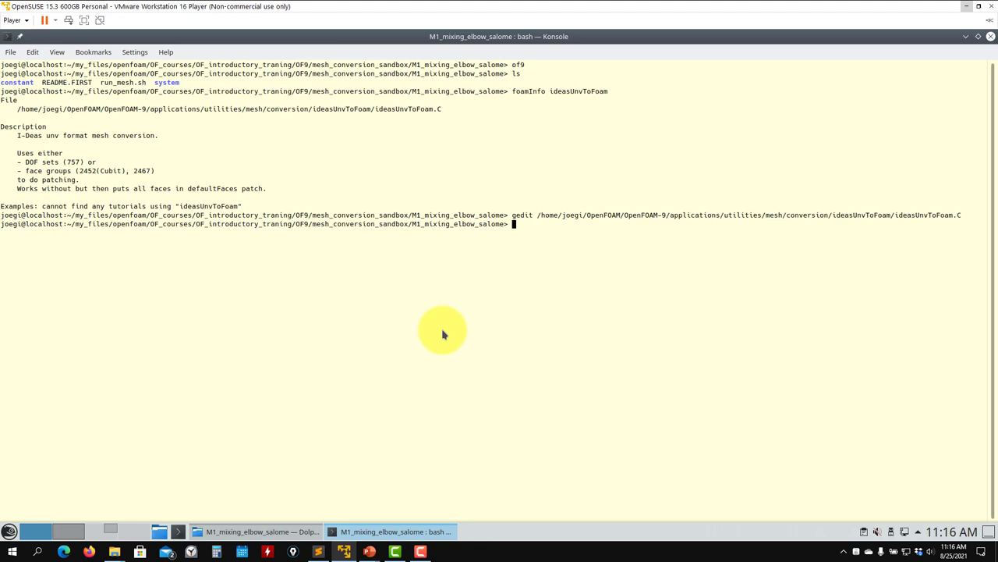
text(sh run_mesh.sh)
key(Return)
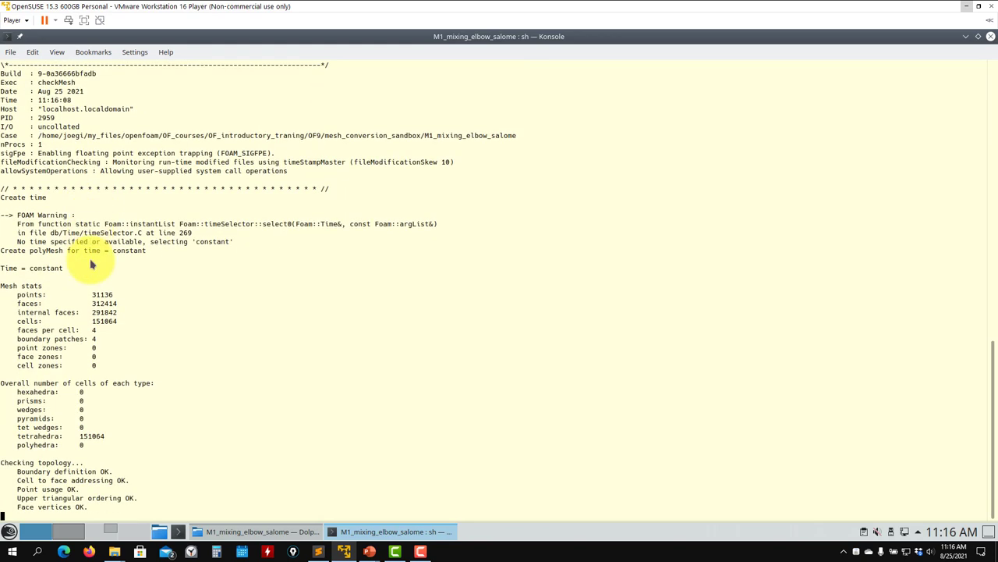
scroll(98, 257, up, 8)
scroll(101, 234, up, 1)
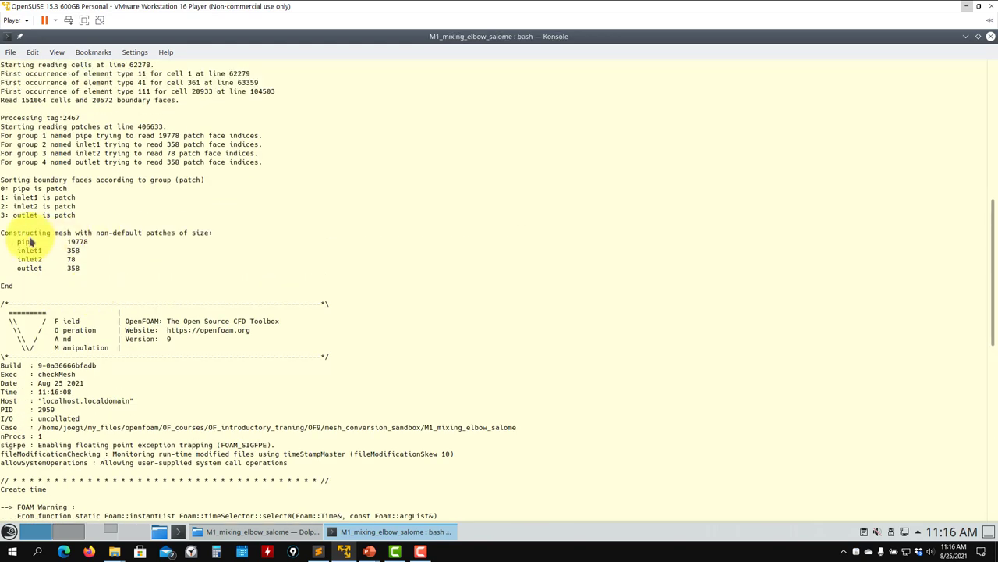
drag(15, 241, 94, 270)
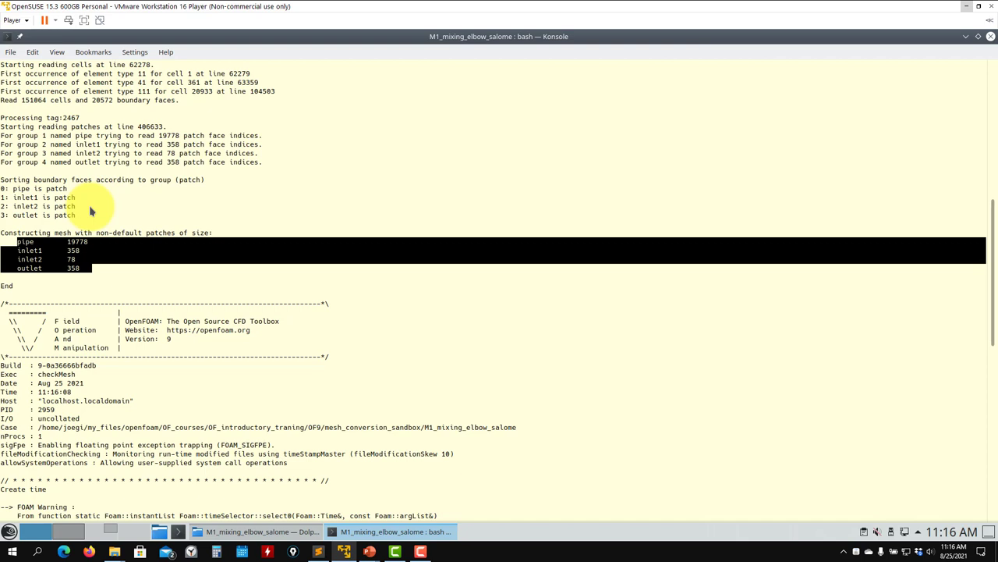
key(Return)
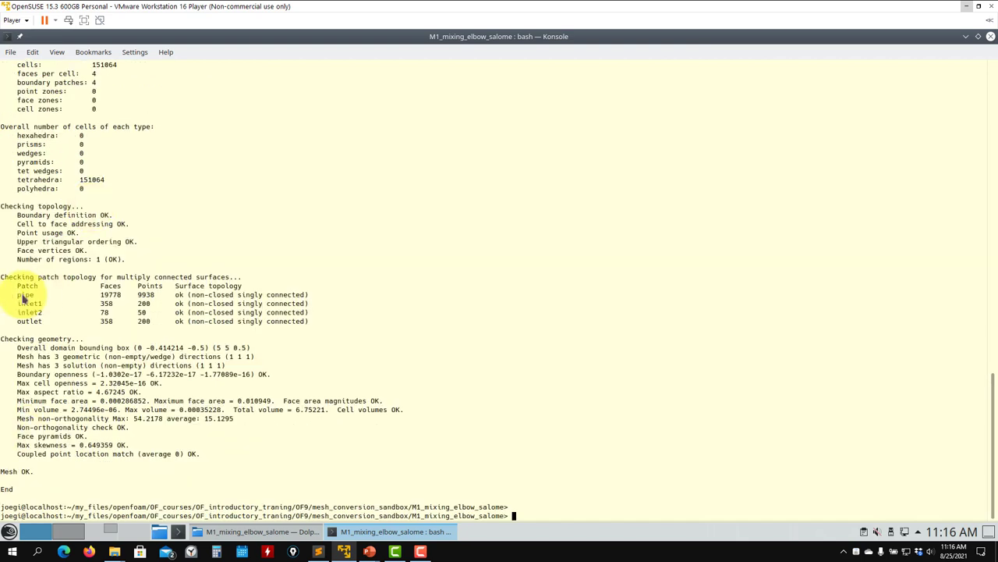
Open the elbow case's constant/polyMesh/boundary file in the text editor.
click(255, 531)
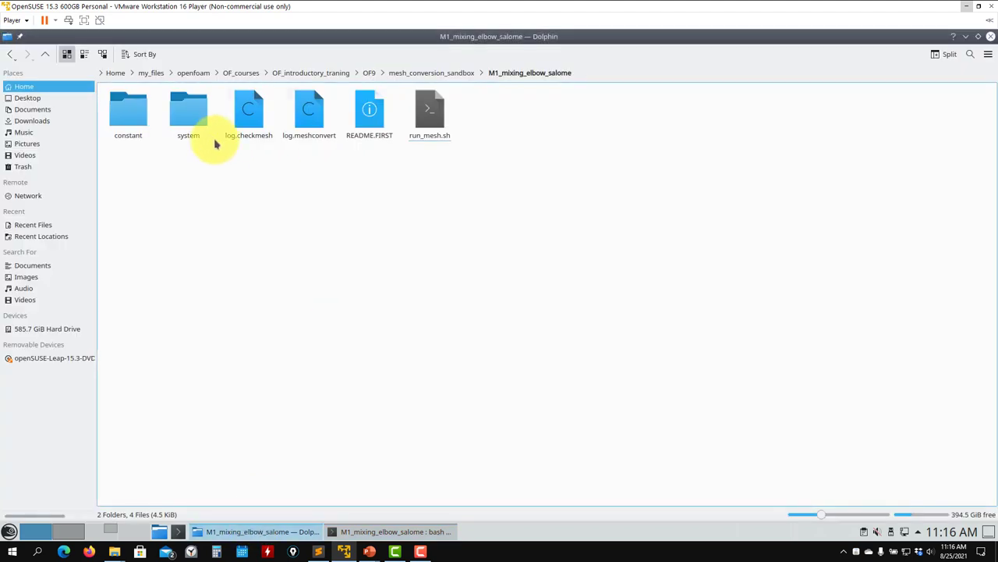
click(117, 113)
click(131, 131)
right_click(135, 133)
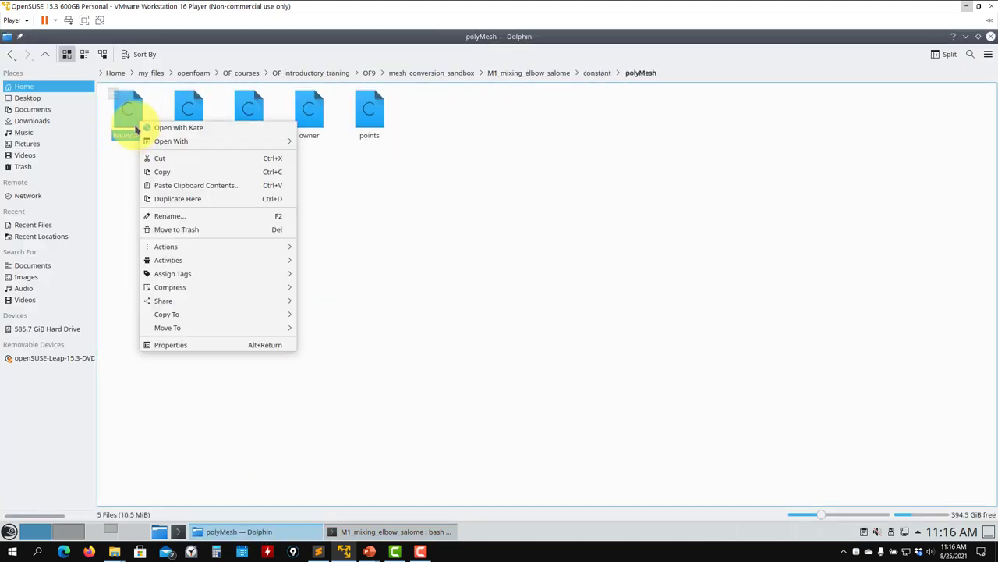
mouse_move(285, 136)
click(353, 179)
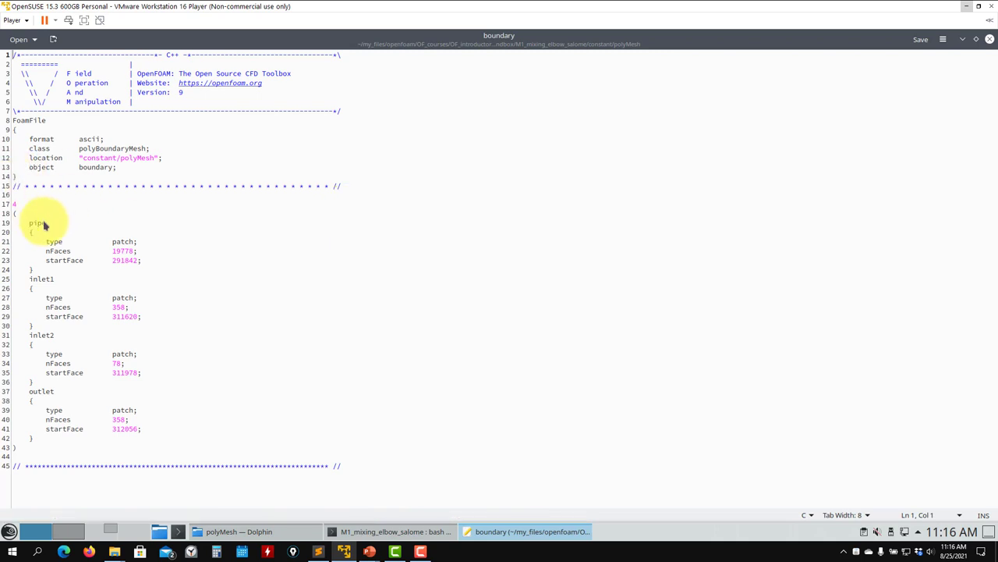
Rename the pipe patch to banana, change its type to wall, and save.
drag(43, 225, 31, 228)
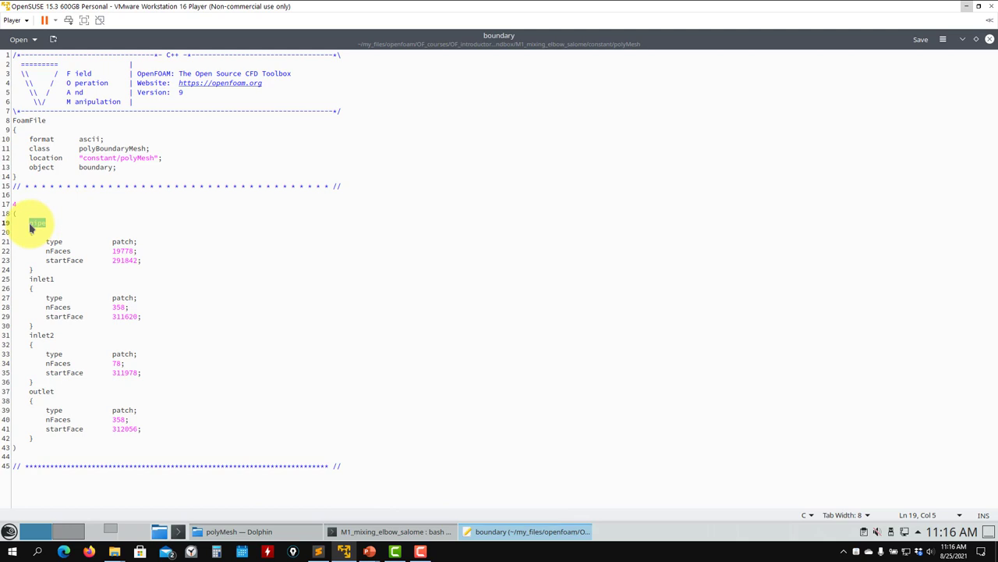
text(banana)
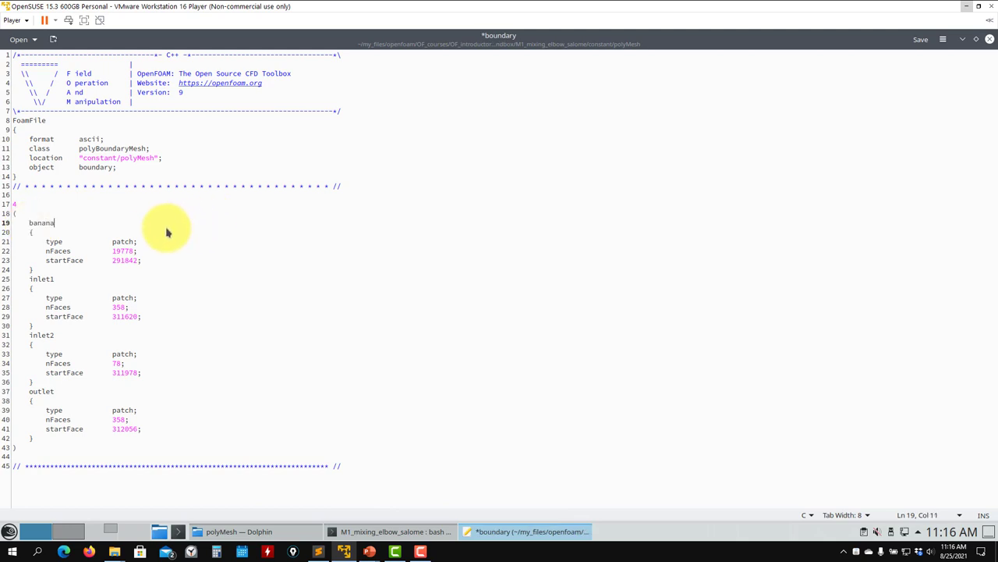
drag(136, 243, 119, 245)
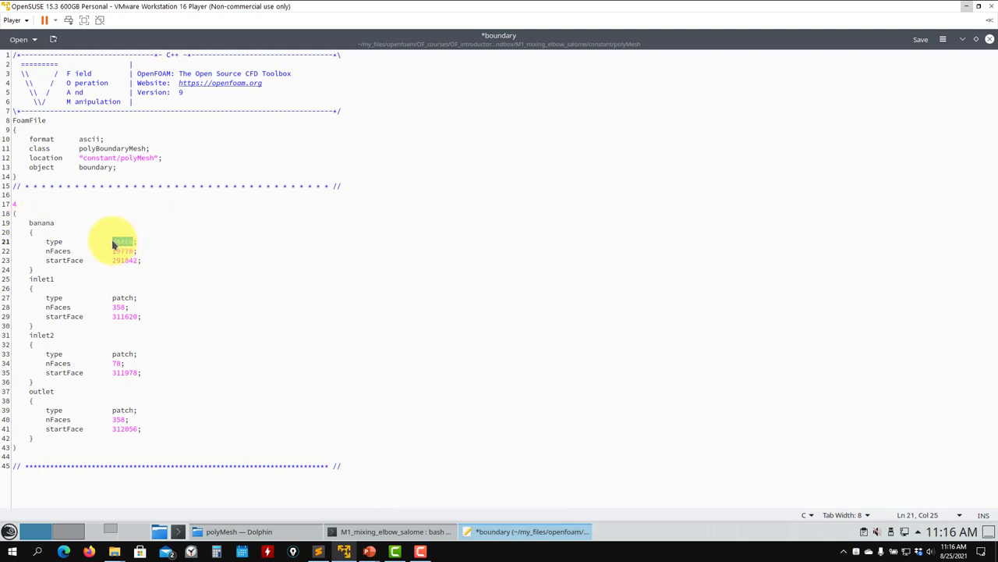
text(wall)
key(ctrl+s)
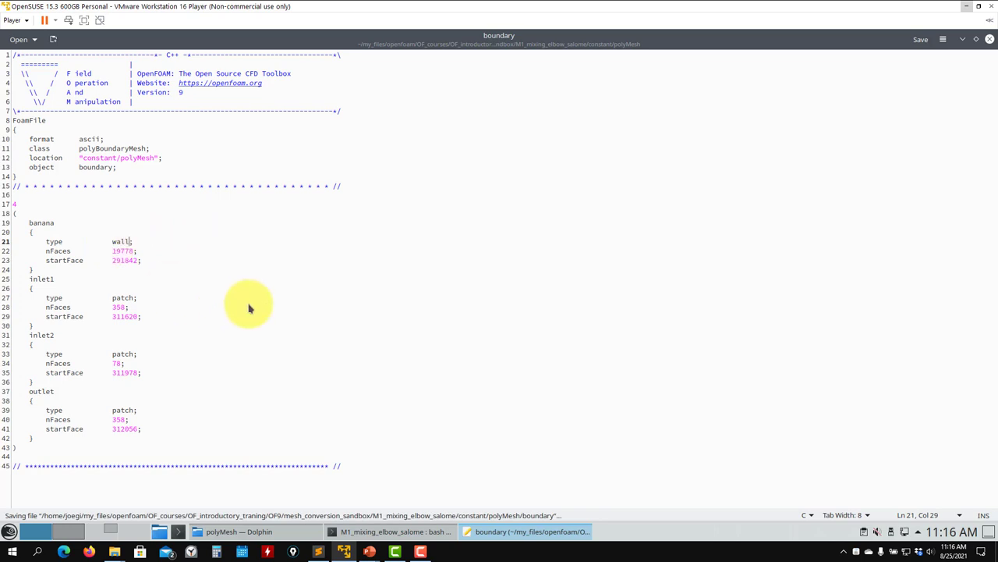
Launch paraFoam from the elbow case terminal and apply to load the mesh.
click(392, 531)
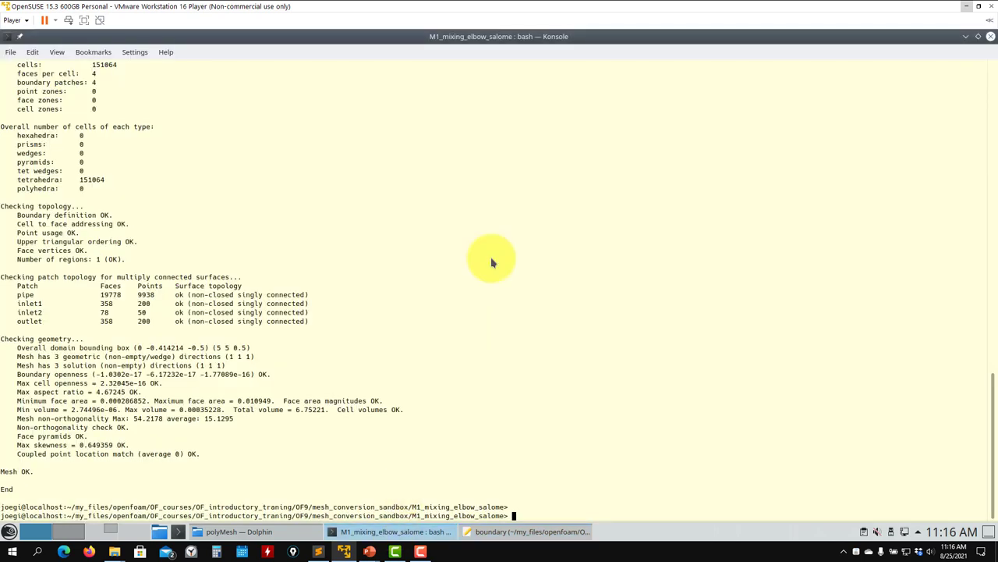
text(paraFoam)
key(Return)
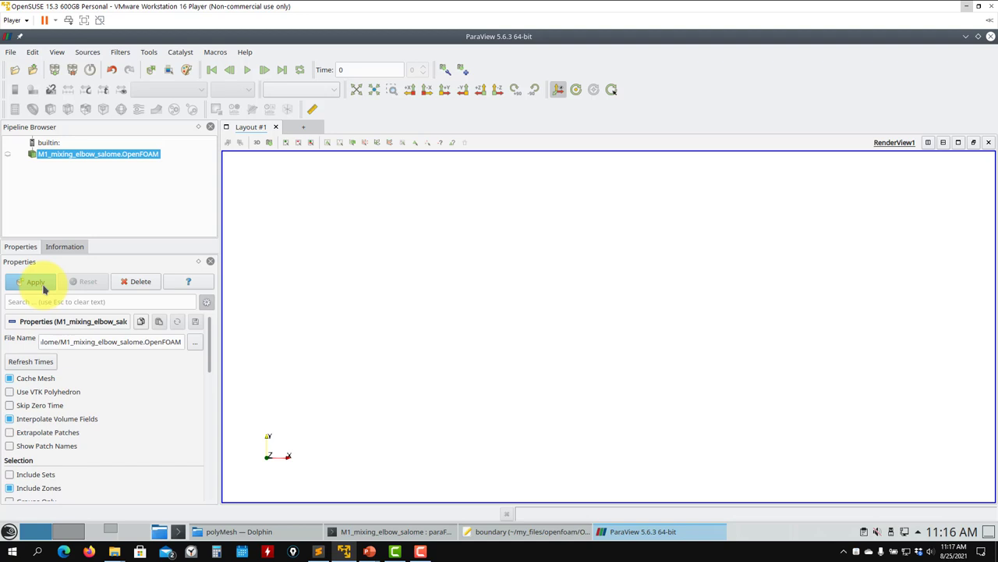
click(43, 287)
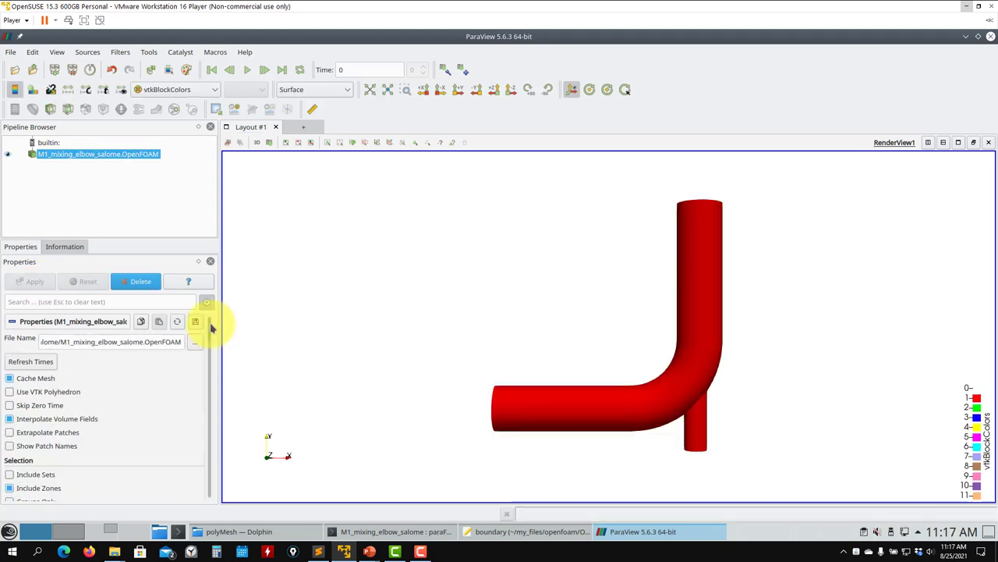
mouse_move(211, 327)
mouse_down()
mouse_move(200, 345)
mouse_move(214, 346)
mouse_up()
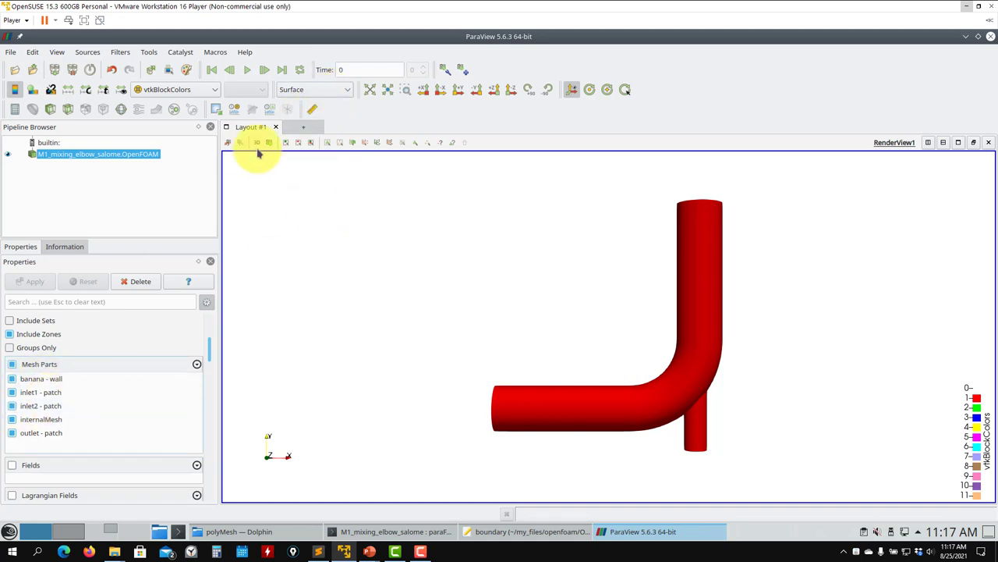
Display the elbow mesh as Surface With Edges, orbit to inspect it, then close ParaView.
click(312, 88)
click(308, 183)
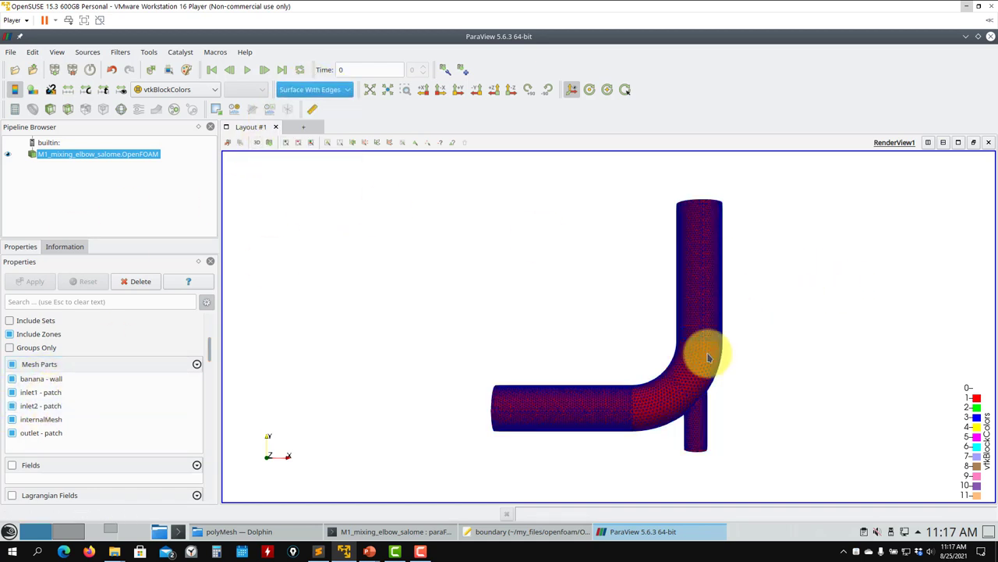
drag(709, 358, 709, 328)
scroll(675, 408, up, 5)
drag(676, 408, 907, 104)
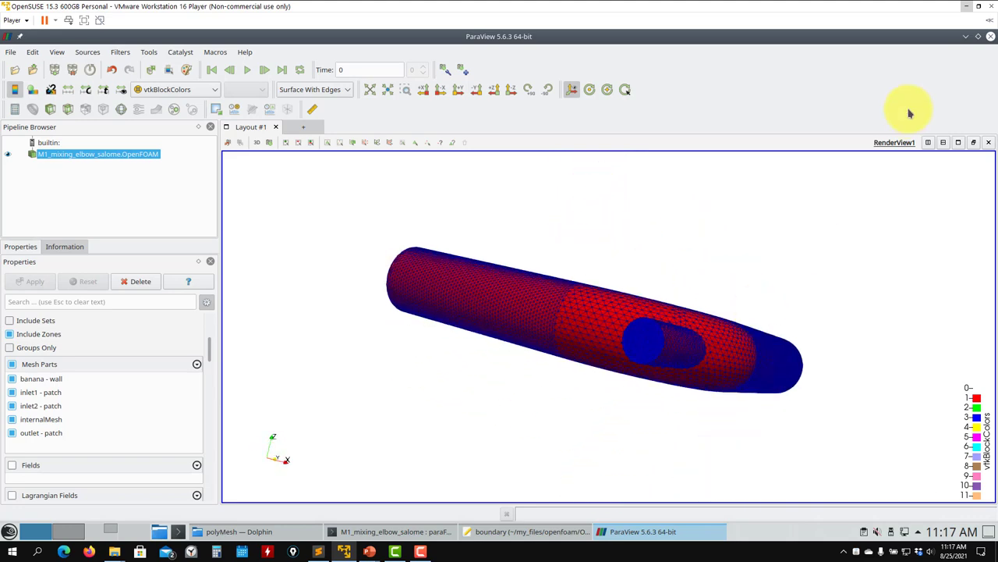
click(990, 36)
Move into the M5_fluent_missile case, list it, and print its run_mesh.sh script.
text(c)
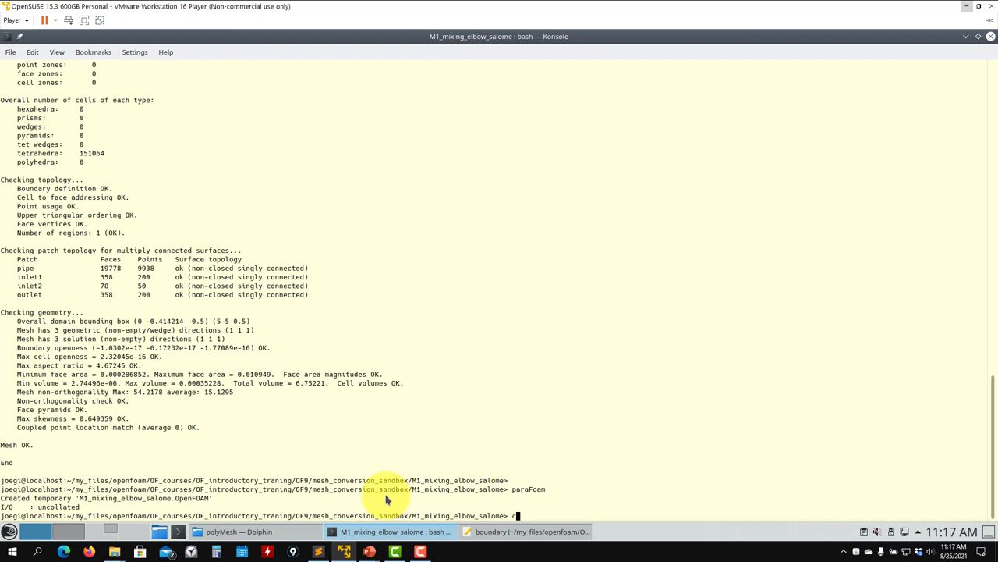
text(d ..)
key(Return)
text(ls)
key(Return)
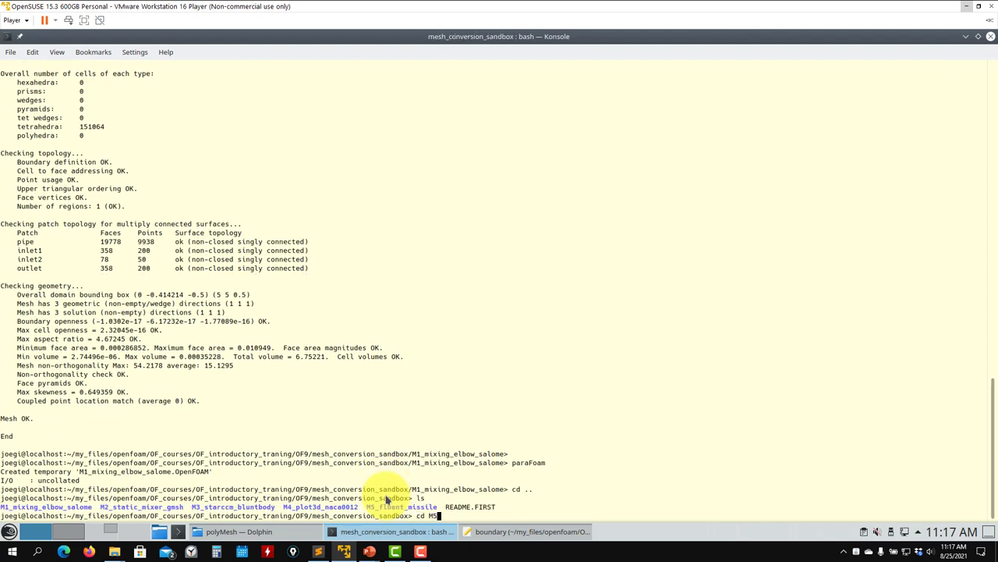
text(cd M5_fluent_missile/)
key(Return)
text(ls)
key(Return)
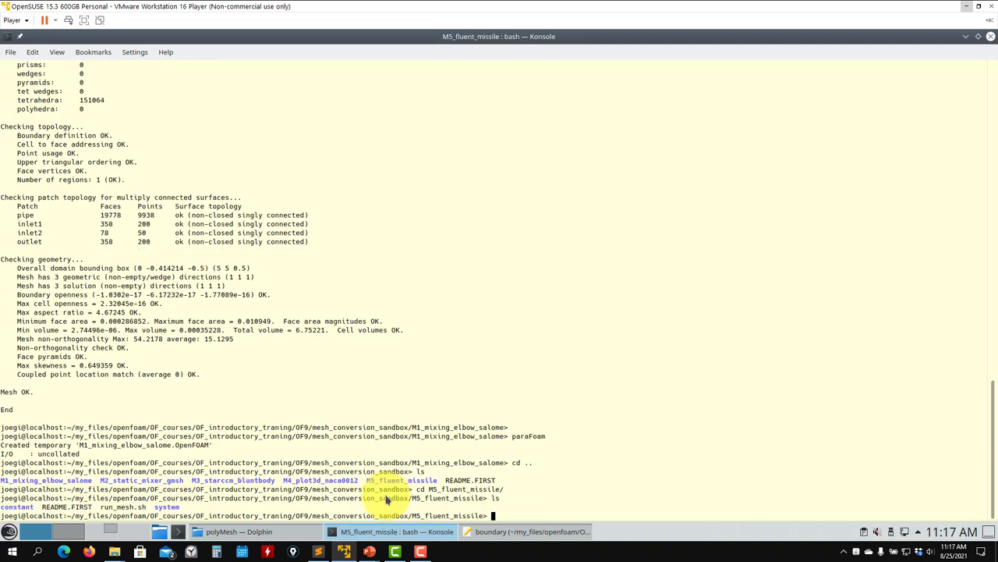
text(cat run_mesh.sh)
key(Return)
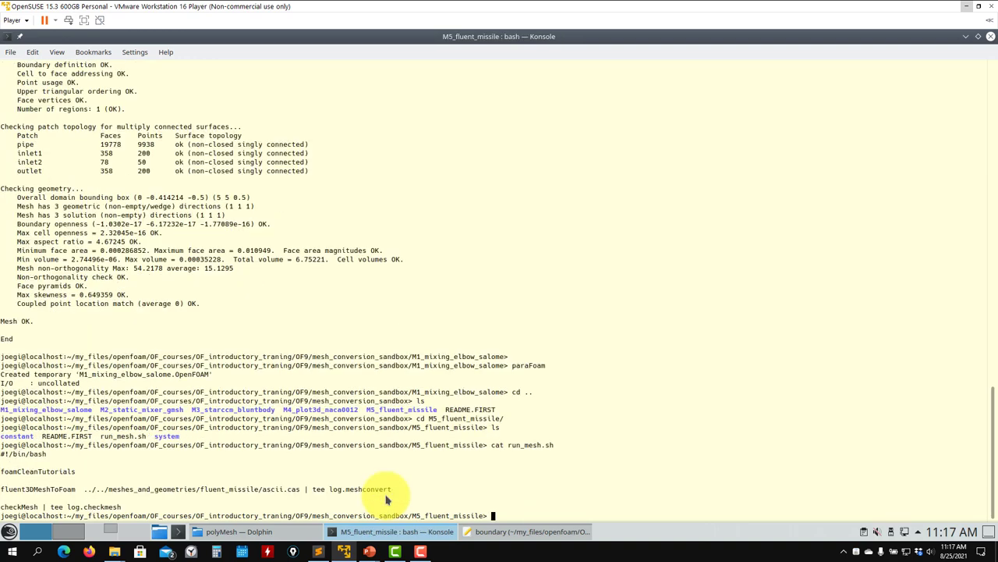
Show fluent3DMeshToFoam's foamInfo description and its -help usage options.
double_click(35, 489)
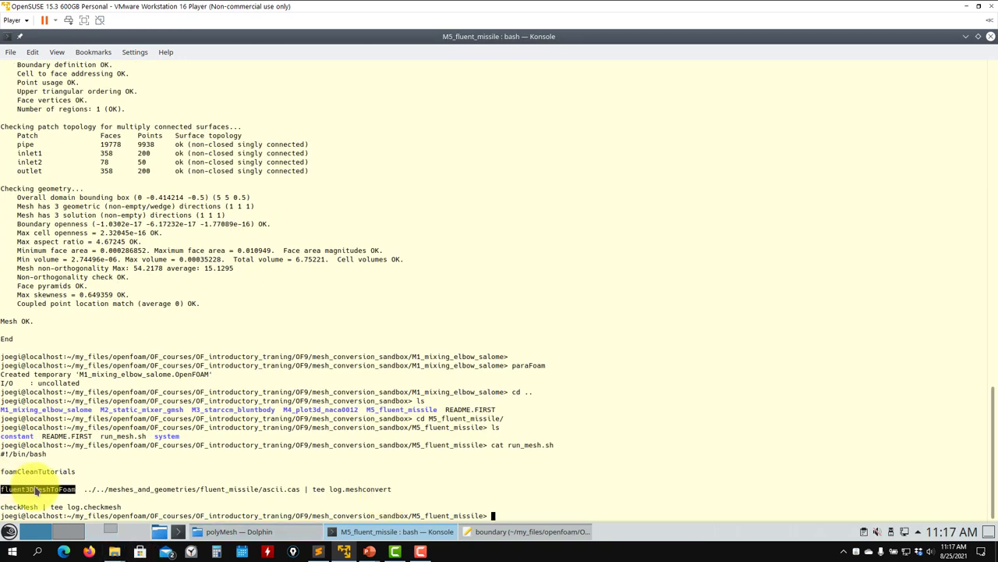
middle_click(689, 364)
text(foamIn)
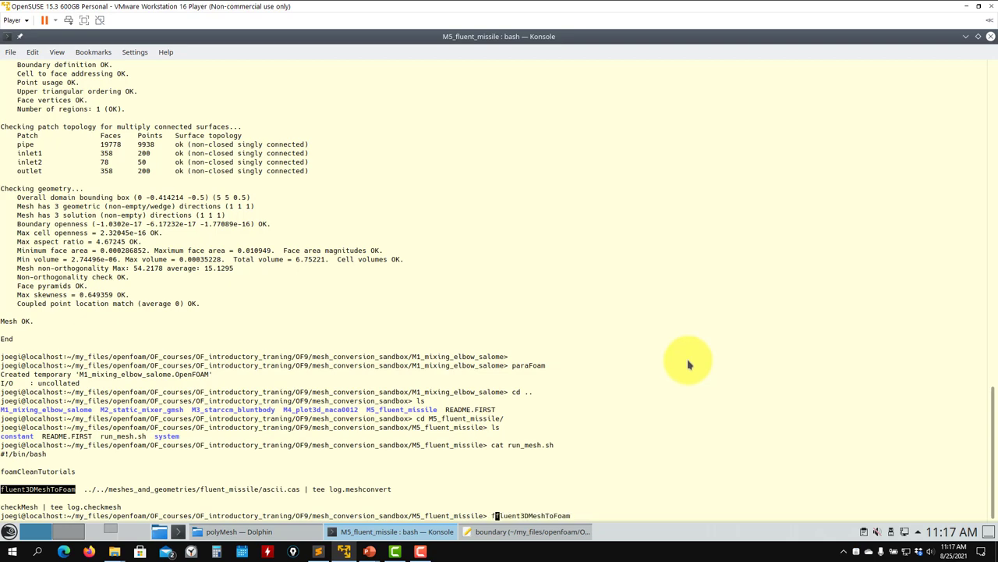
text(fo fluent3DMeshToFoam)
key(Return)
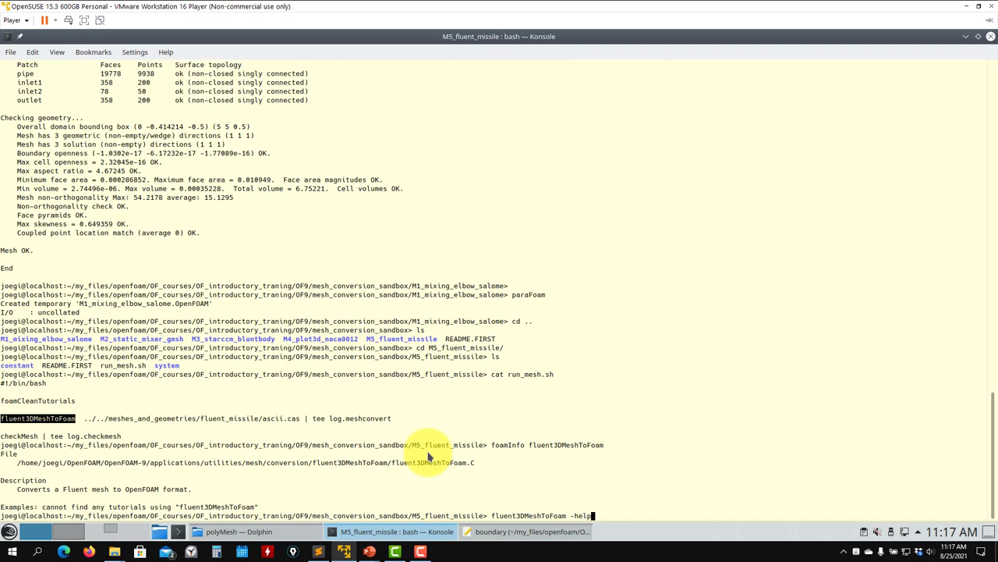
key(Return)
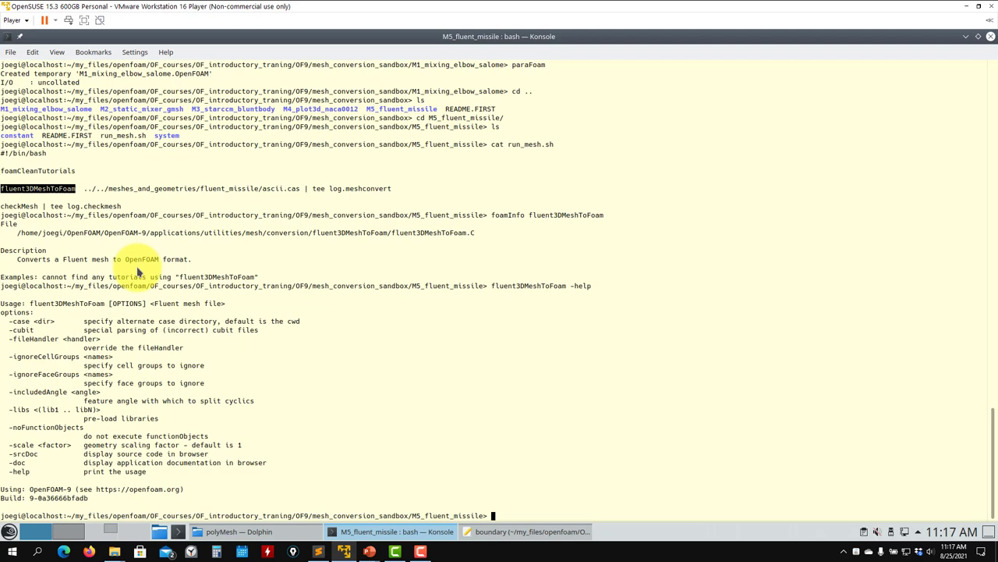
key(Up)
key(ctrl+c)
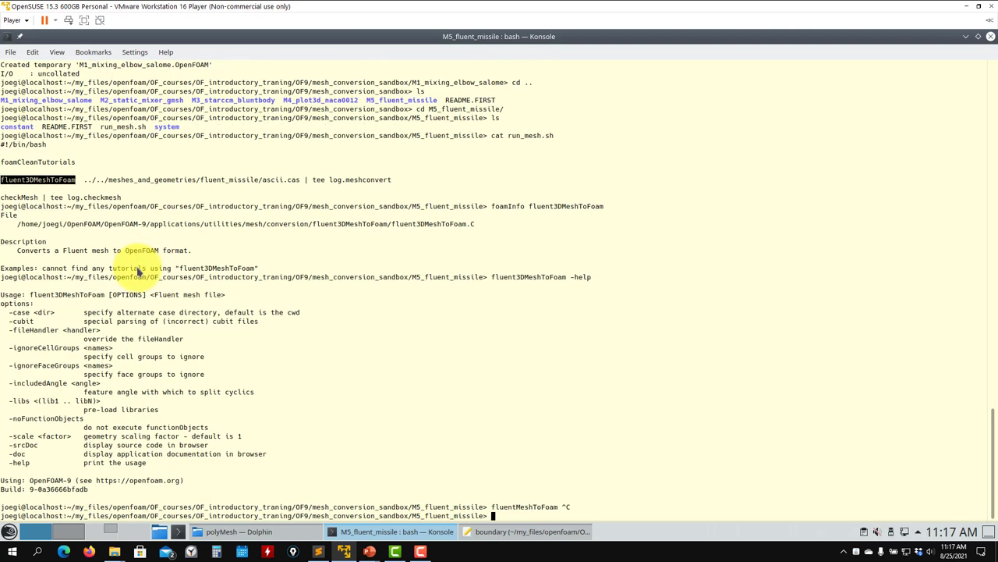
Clear the terminal and run run_mesh.sh, producing 242755 hex cells, five patches and Mesh OK.
text(clear)
key(Return)
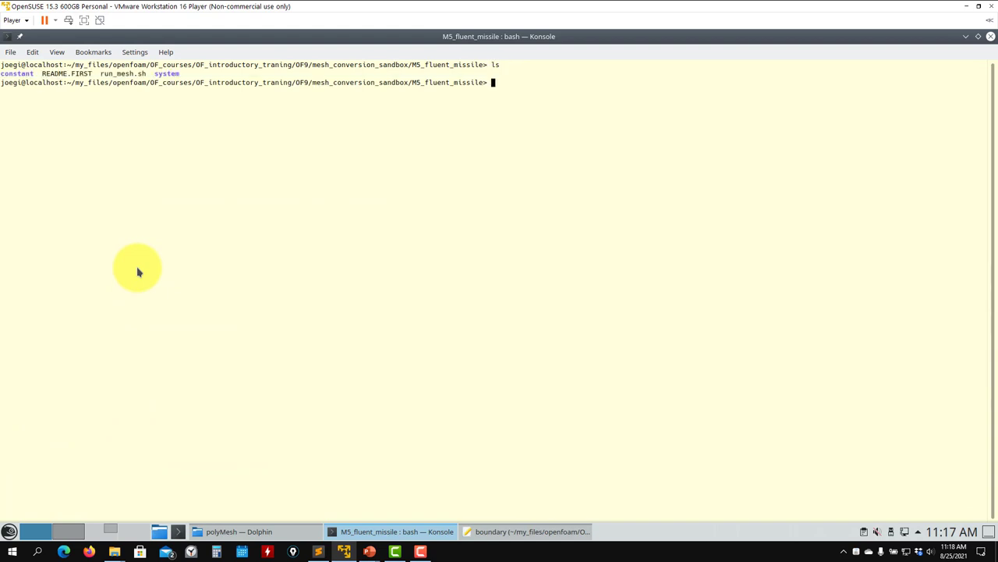
key(Return)
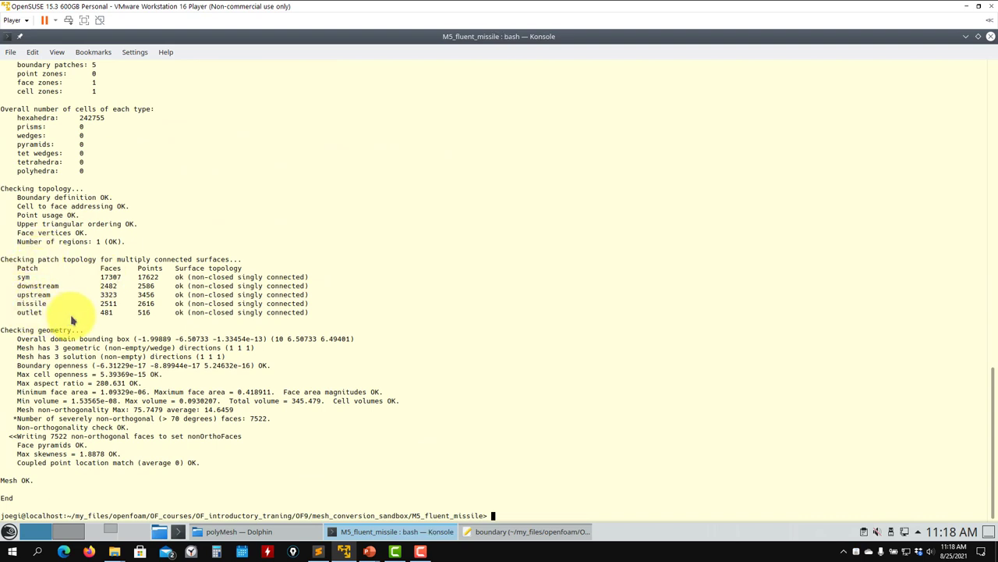
In Dolphin, browse from the elbow case to M5_fluent_missile/constant/polyMesh.
click(283, 530)
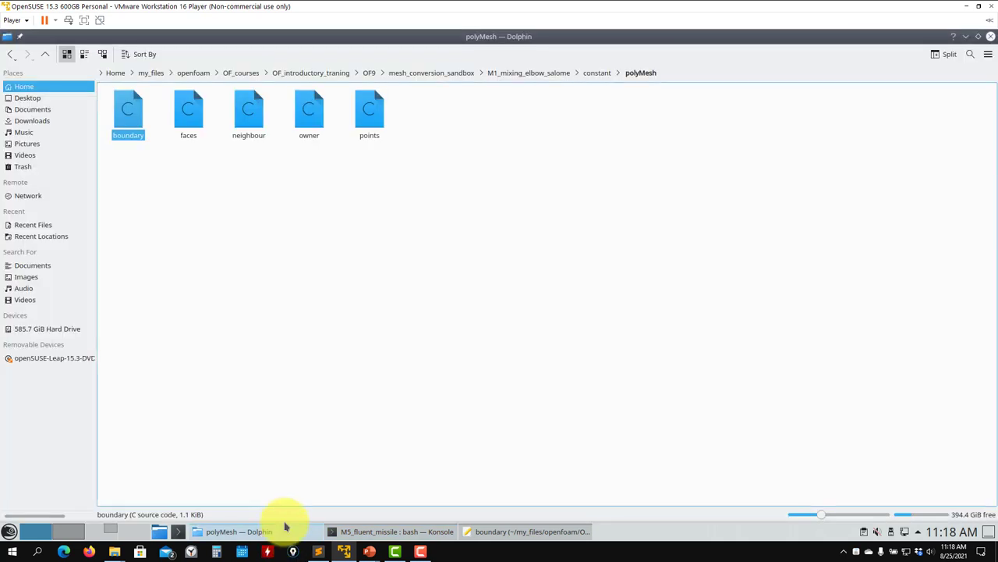
click(513, 72)
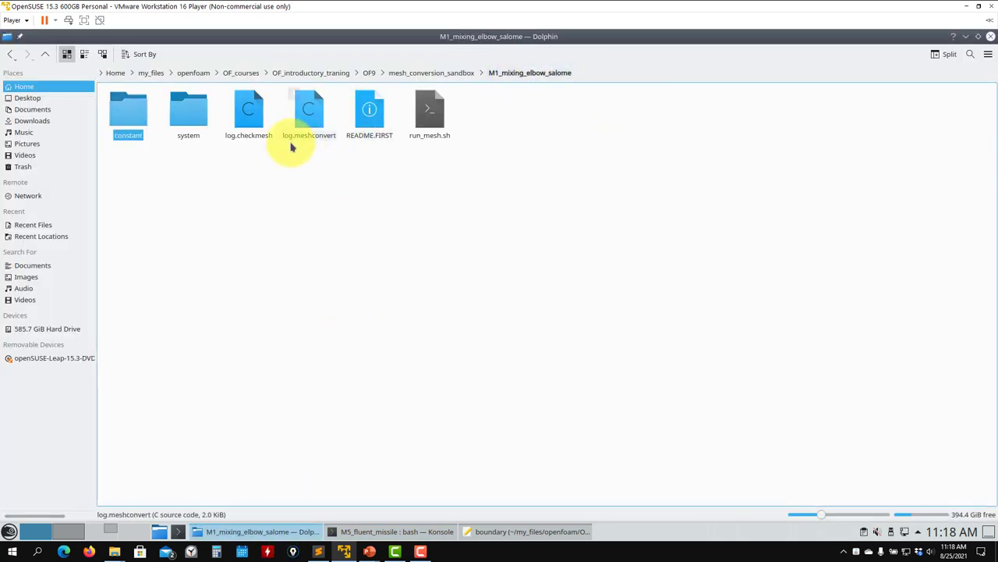
click(428, 73)
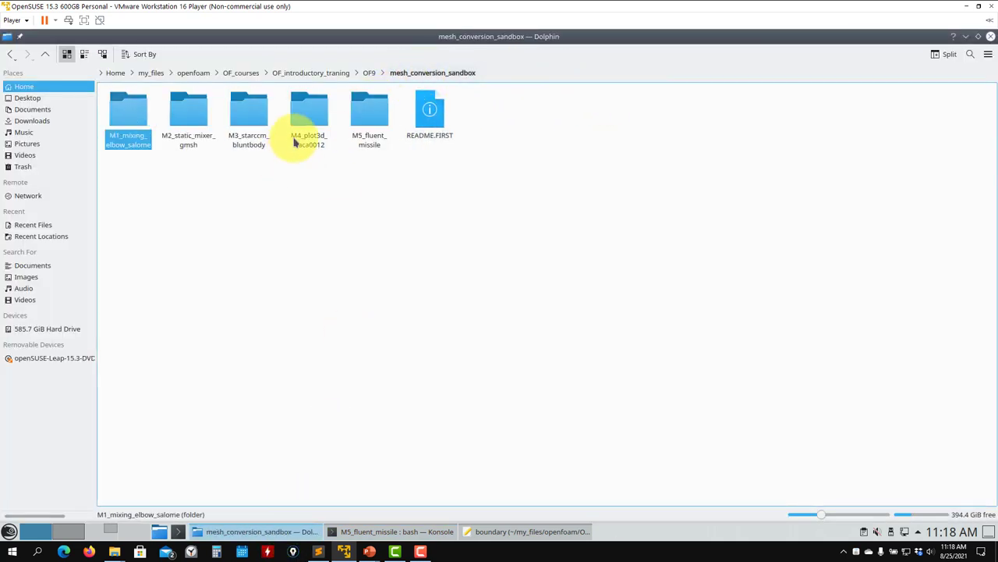
double_click(374, 117)
double_click(128, 117)
double_click(131, 124)
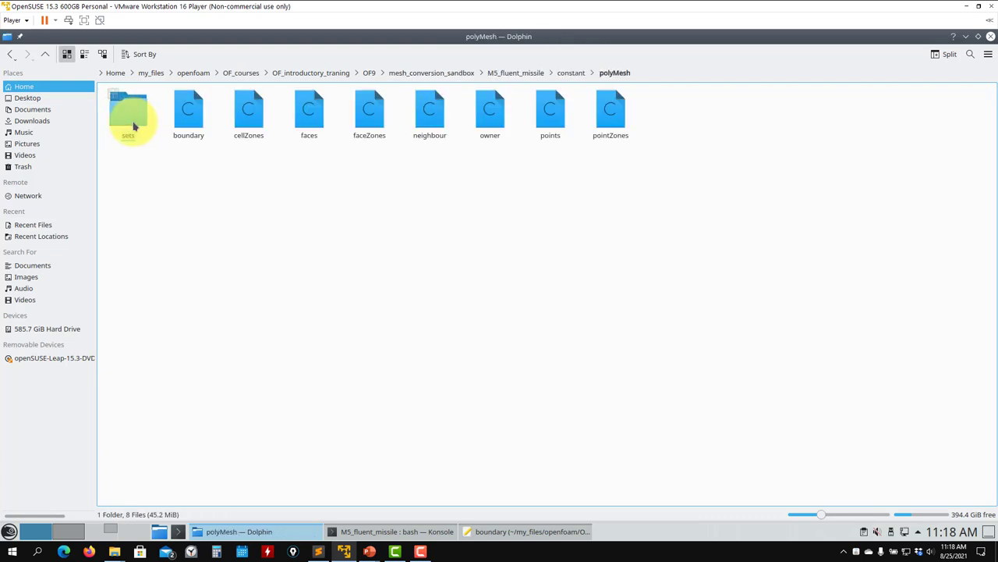
Open the missile case's boundary file with Kate.
right_click(133, 126)
click(104, 216)
right_click(174, 126)
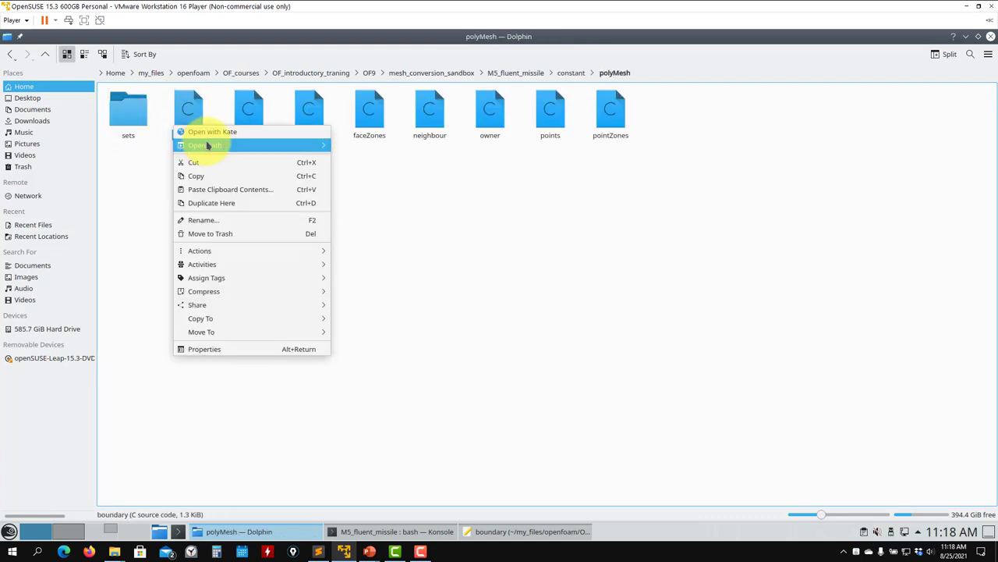
mouse_move(208, 146)
click(355, 186)
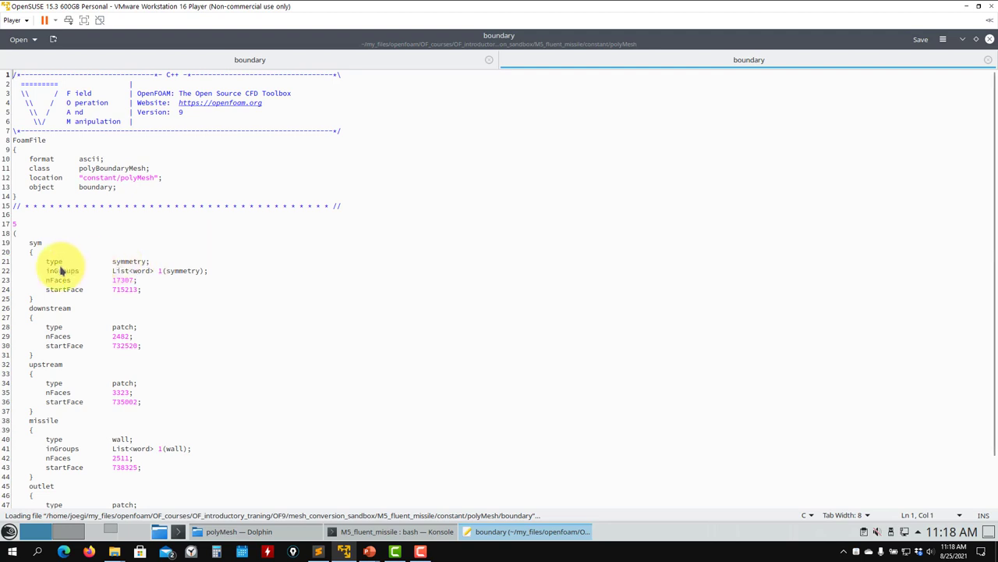
Delete the sym patch's inGroups line and the empty line it leaves.
triple_click(184, 281)
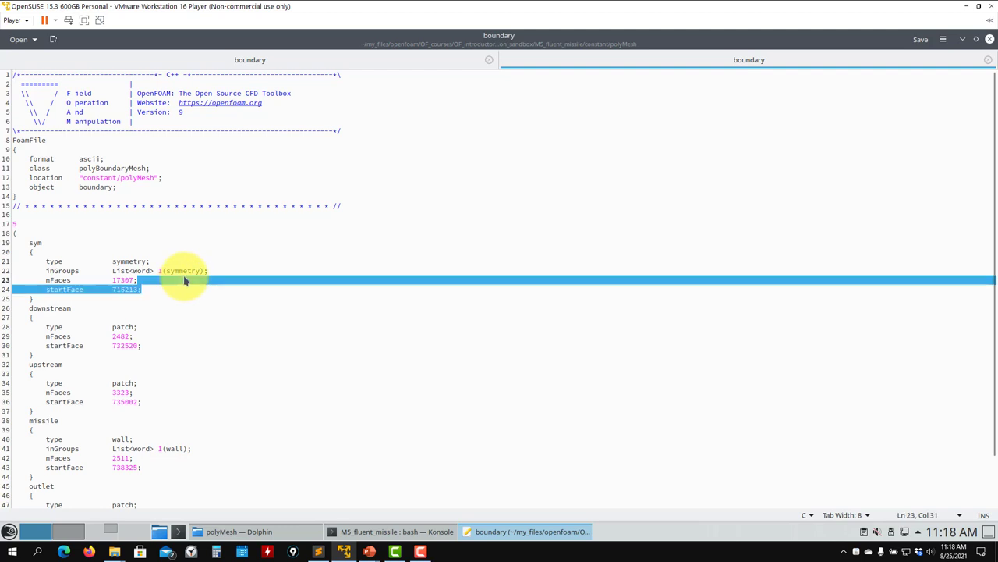
drag(209, 271, 124, 269)
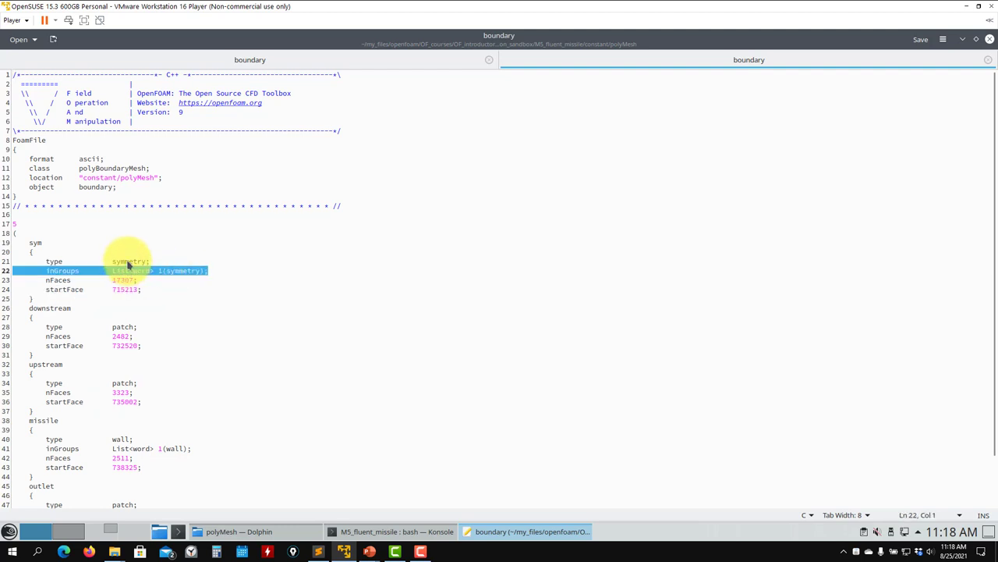
key(Delete)
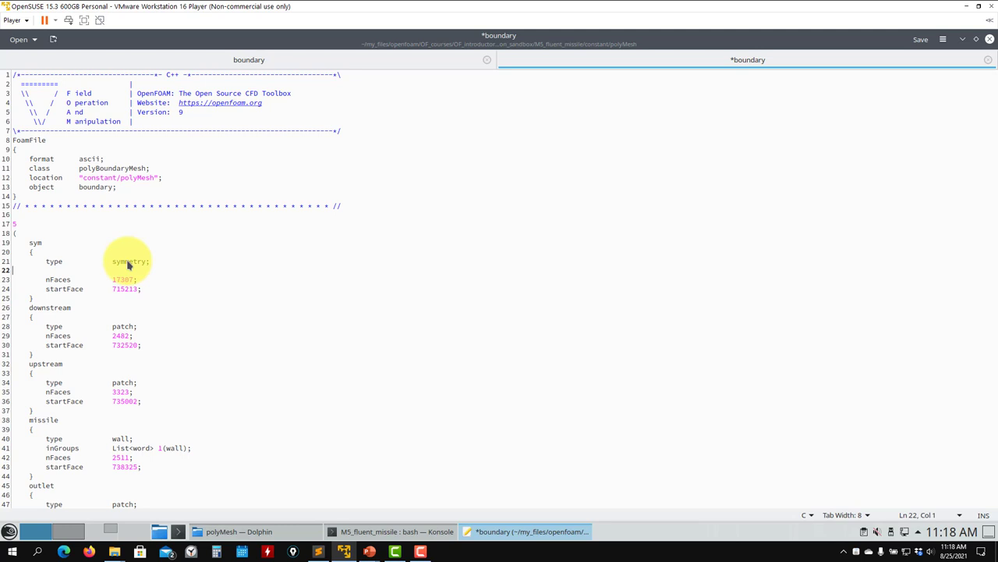
key(BackSpace)
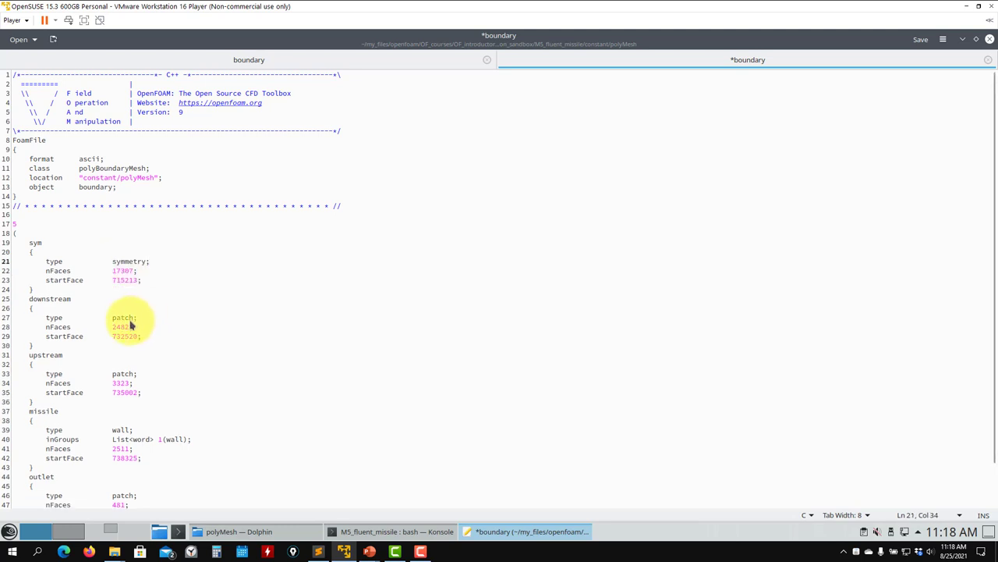
Delete the missile patch's inGroups line and its leftover empty line.
click(129, 373)
click(154, 439)
key(End)
key(shift+Up)
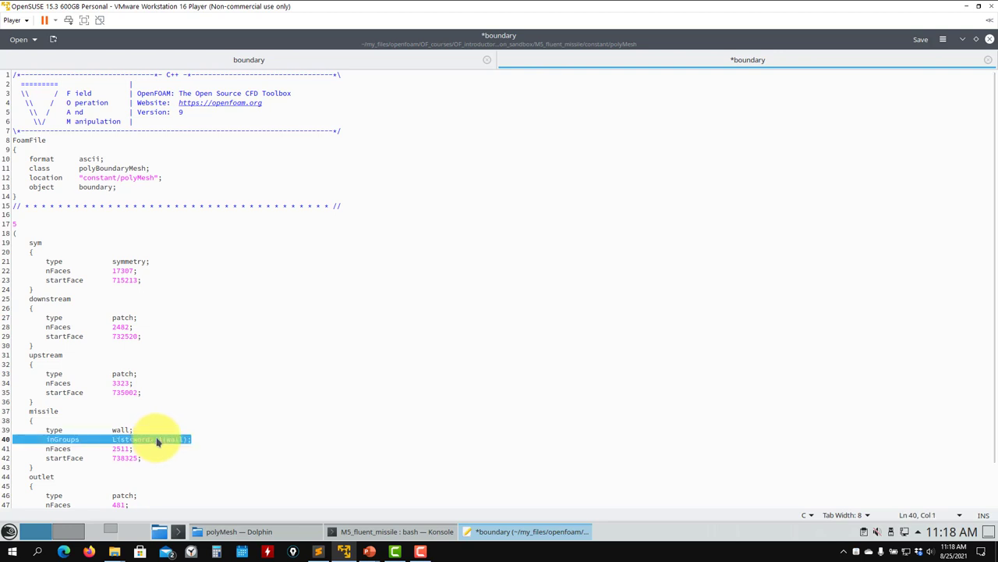
key(Delete)
scroll(178, 437, down, 2)
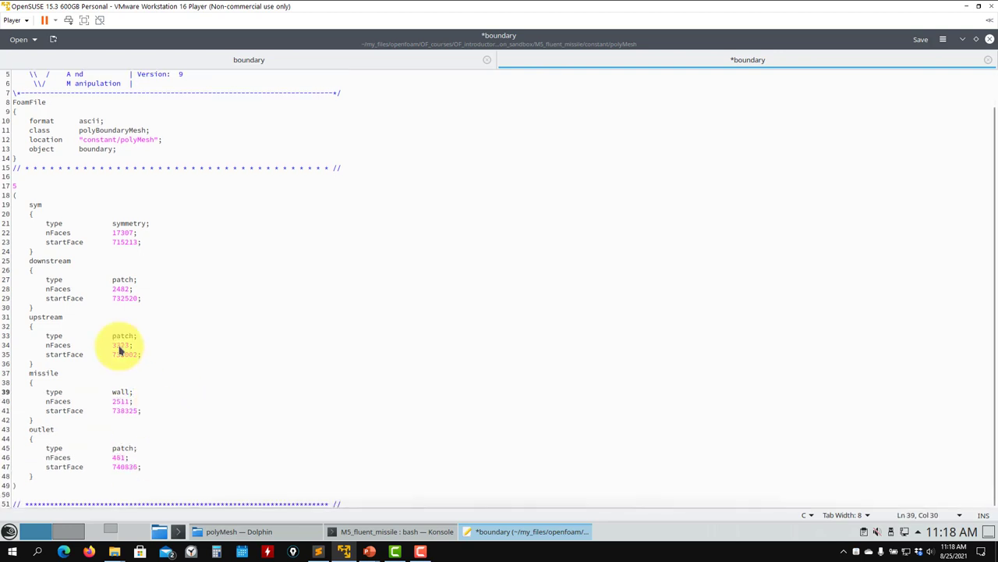